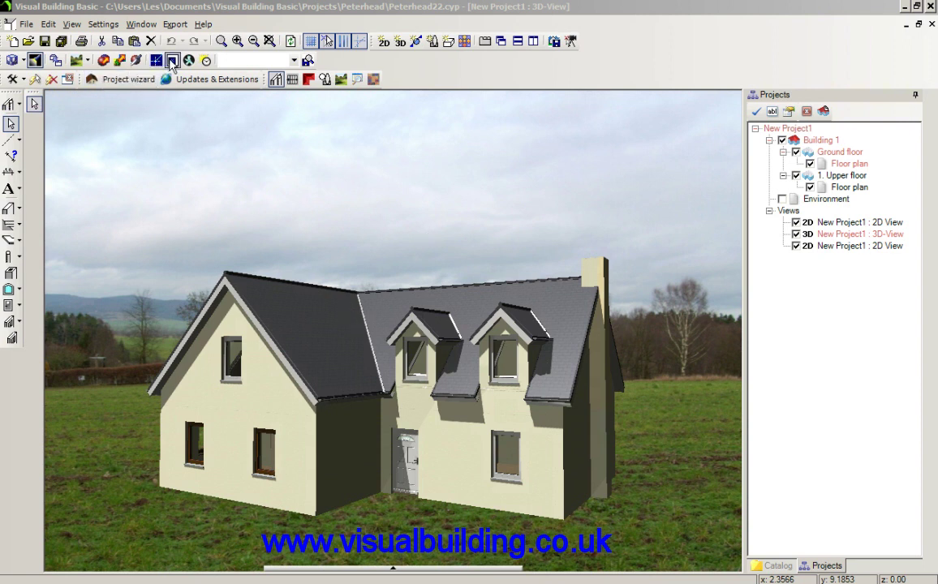
# - Give the 3D view a plain single-coloured background and leave the environment ground switched off
pyautogui.click(86, 60)
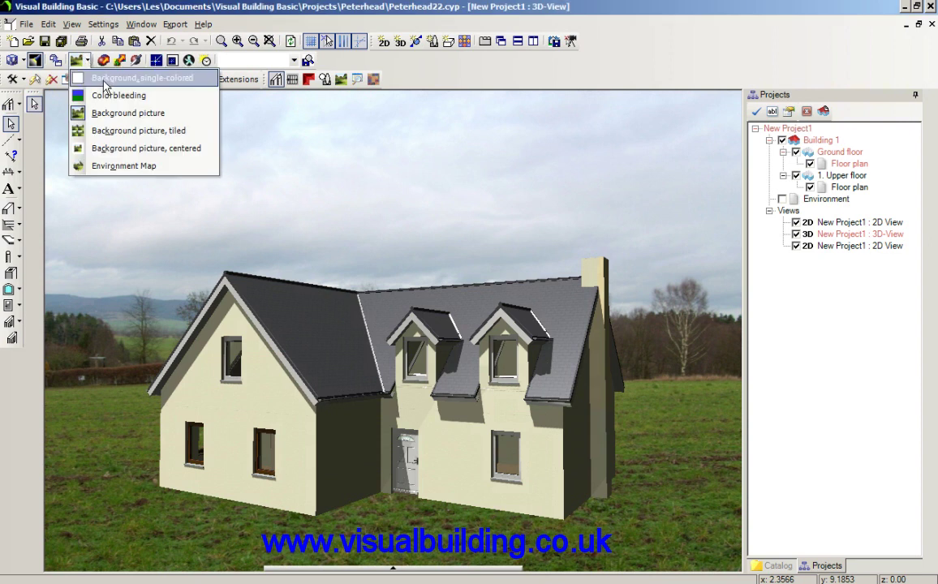
pyautogui.click(105, 86)
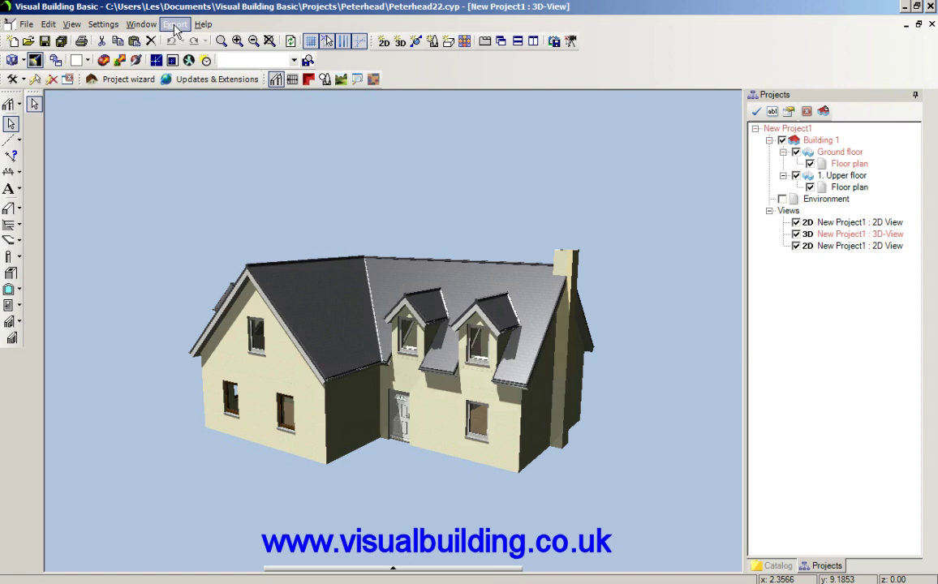
pyautogui.click(782, 200)
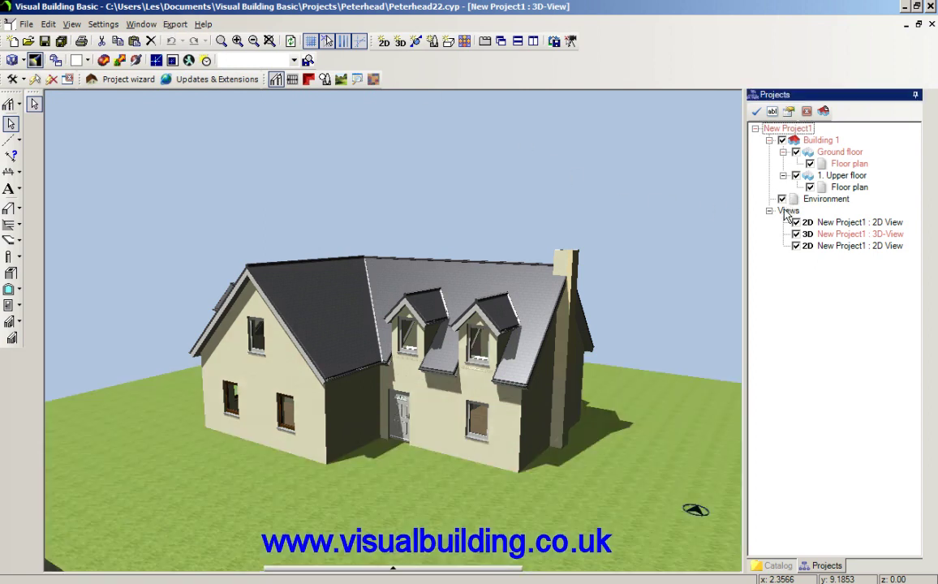
pyautogui.click(782, 200)
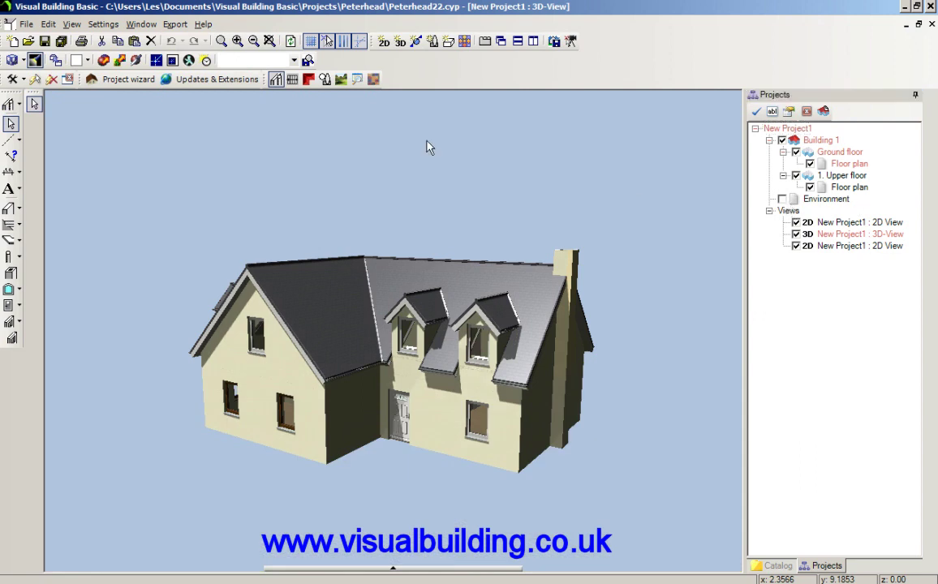
pyautogui.click(177, 25)
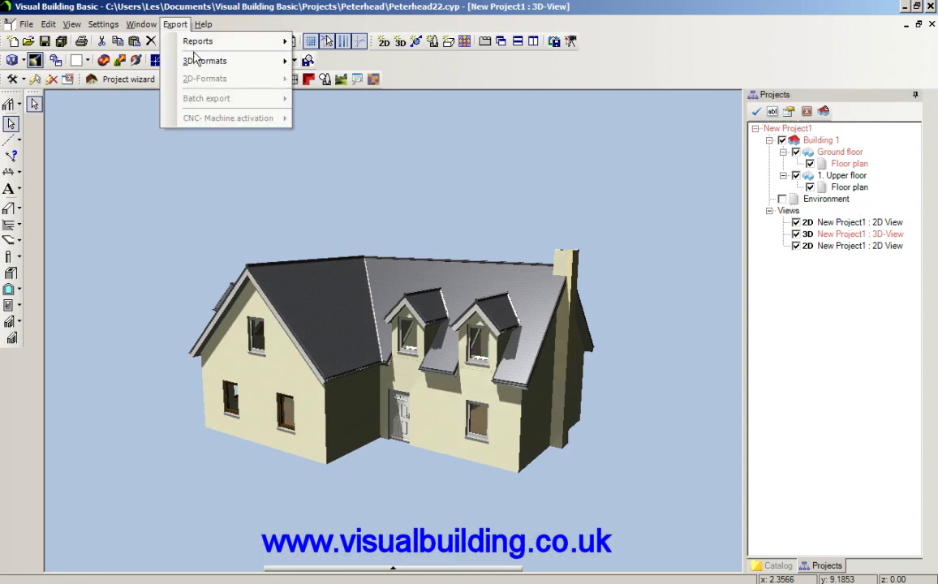
# - Export the house as a 3DS object named peterheada.3ds, overwriting the existing file
pyautogui.moveTo(199, 64)
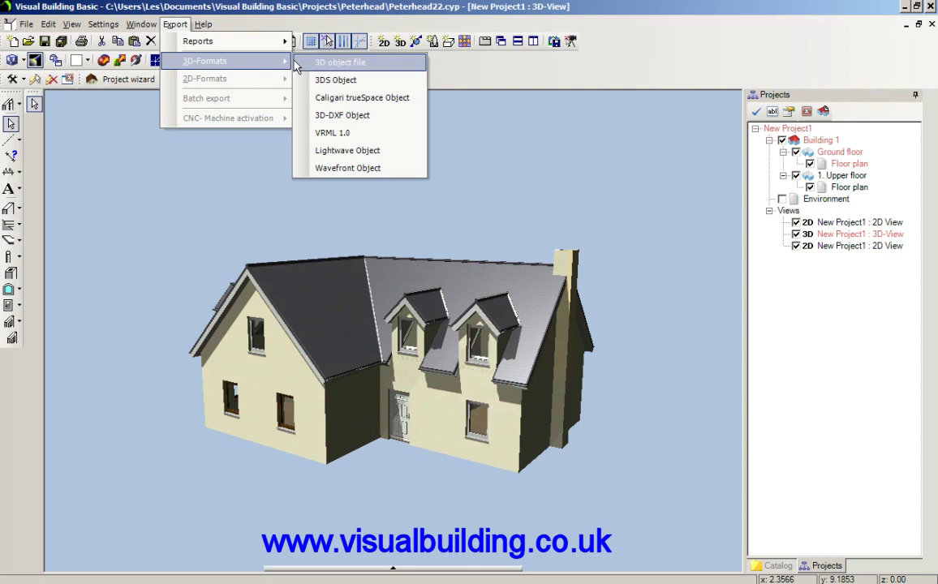
pyautogui.click(344, 81)
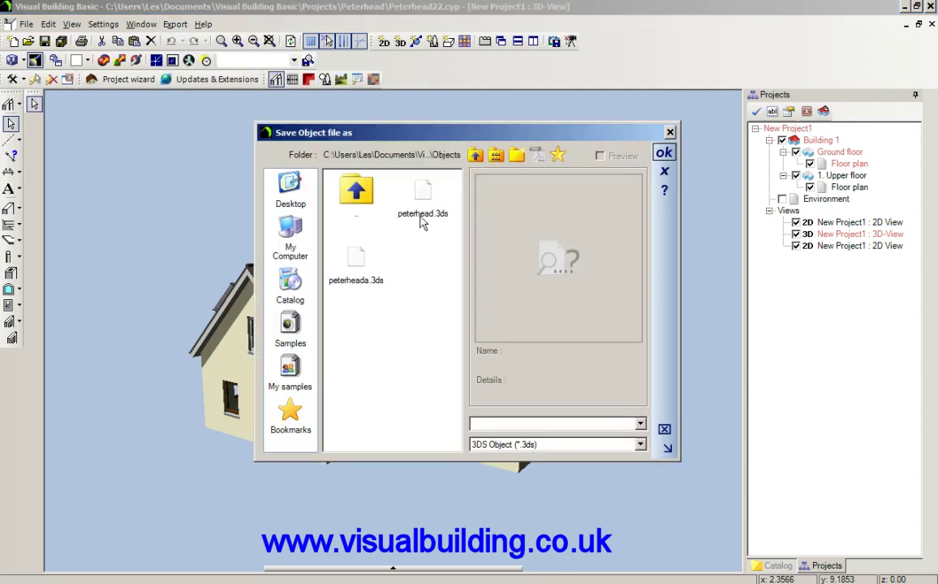
pyautogui.click(357, 262)
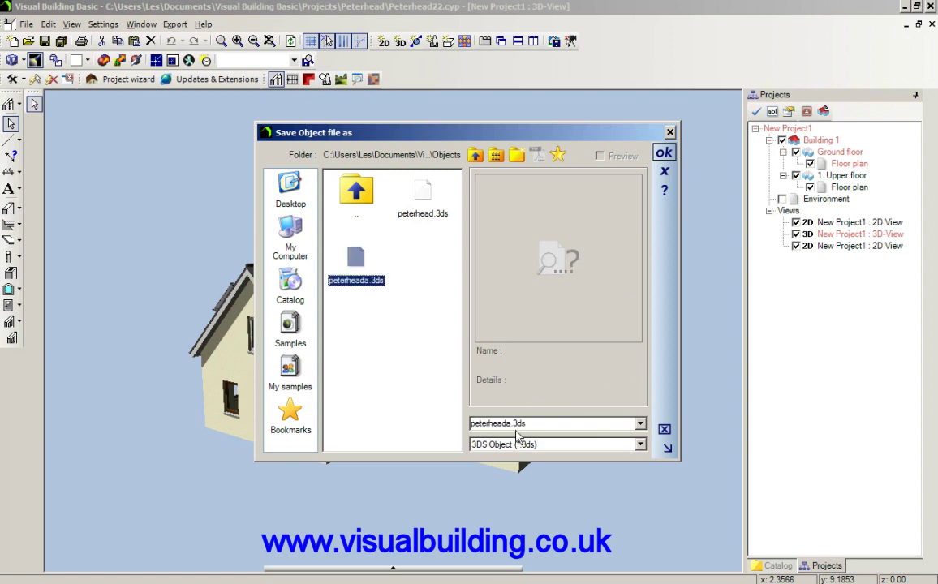
pyautogui.click(664, 155)
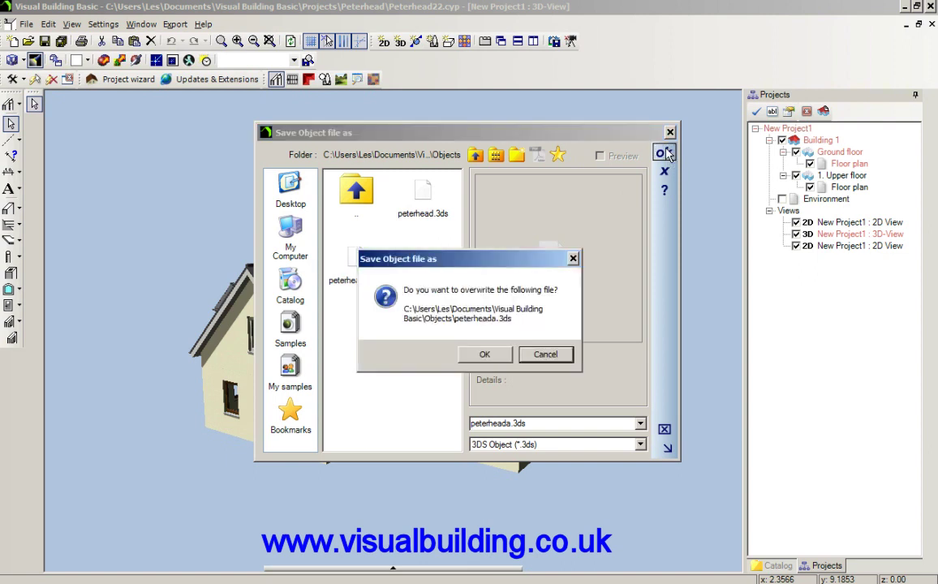
pyautogui.click(481, 356)
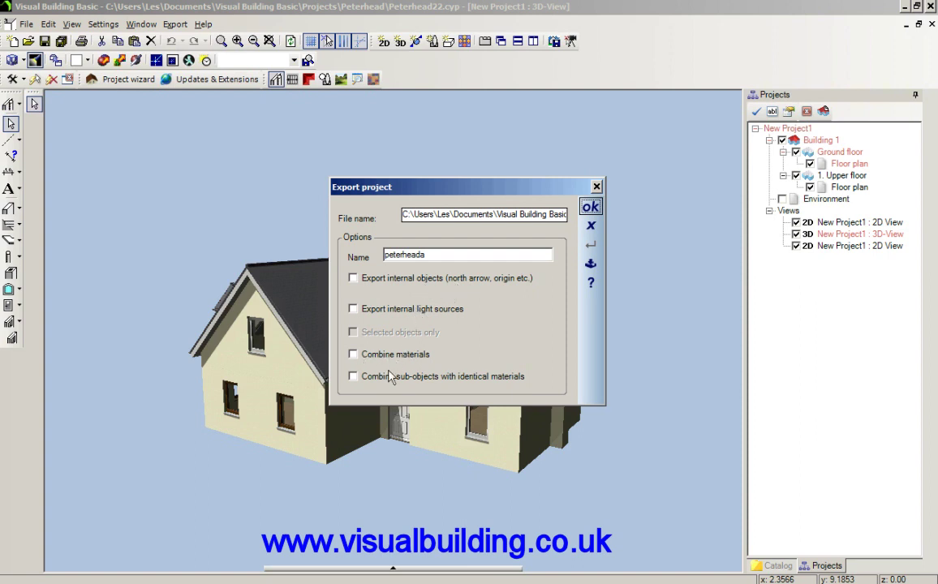
pyautogui.click(594, 208)
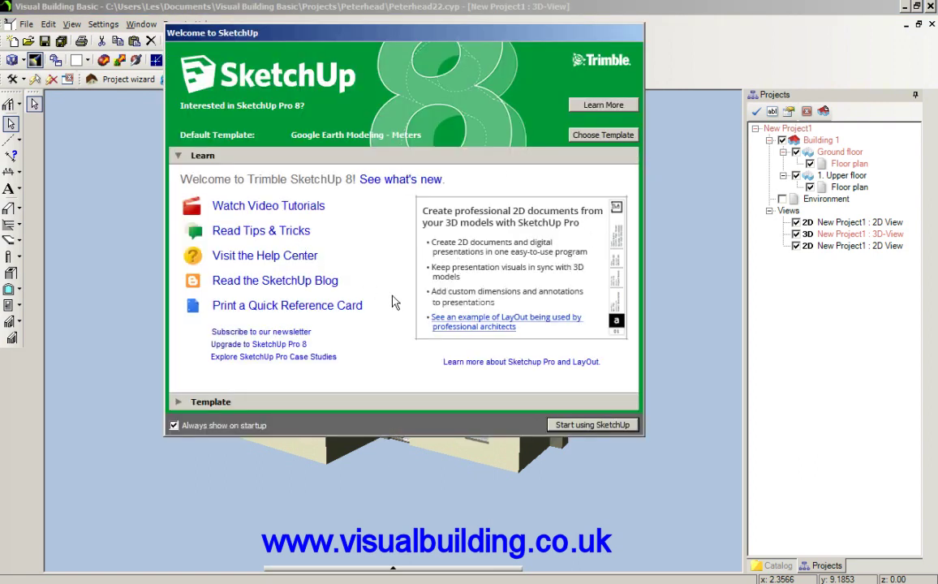
# - Check the Google Earth Modeling - Meters template and start a new empty model
pyautogui.click(598, 136)
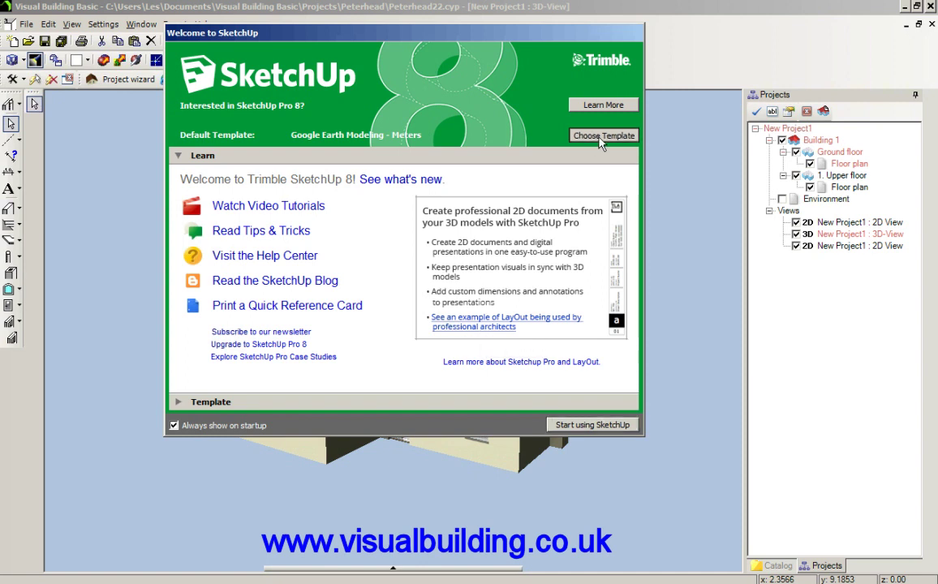
pyautogui.click(591, 425)
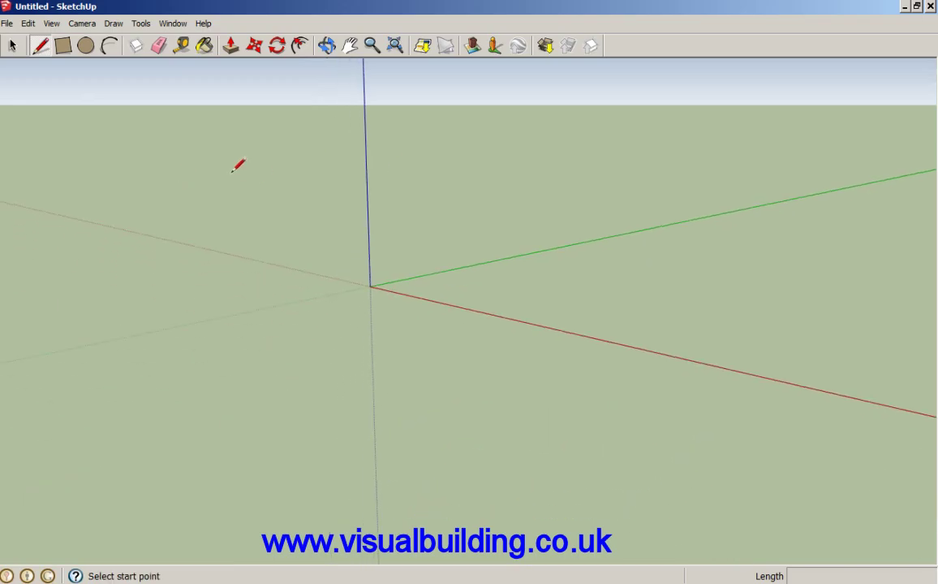
# - Import peterhead.3ds from the Objects folder into the empty scene
pyautogui.scroll(1, 333, 184)
pyautogui.scroll(1, 333, 184)
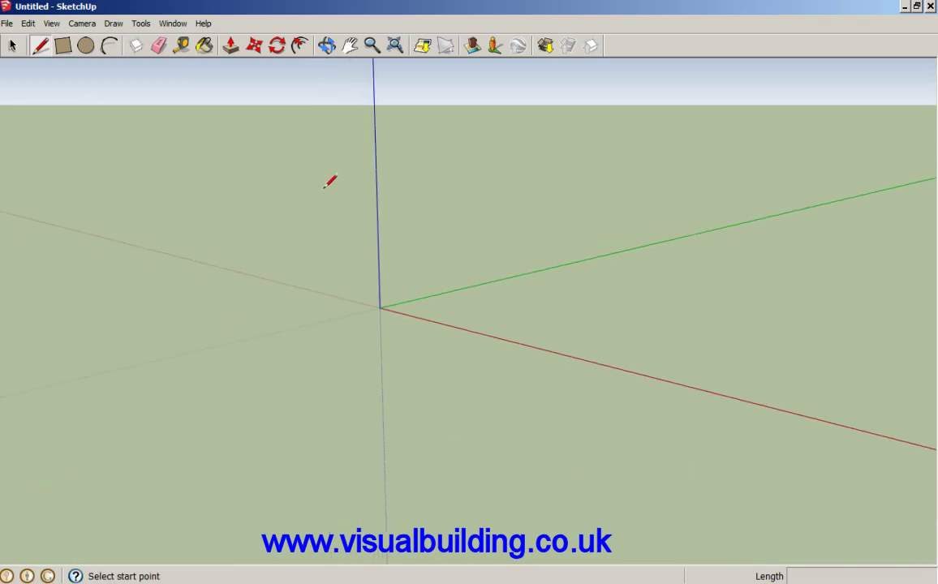
pyautogui.click(11, 24)
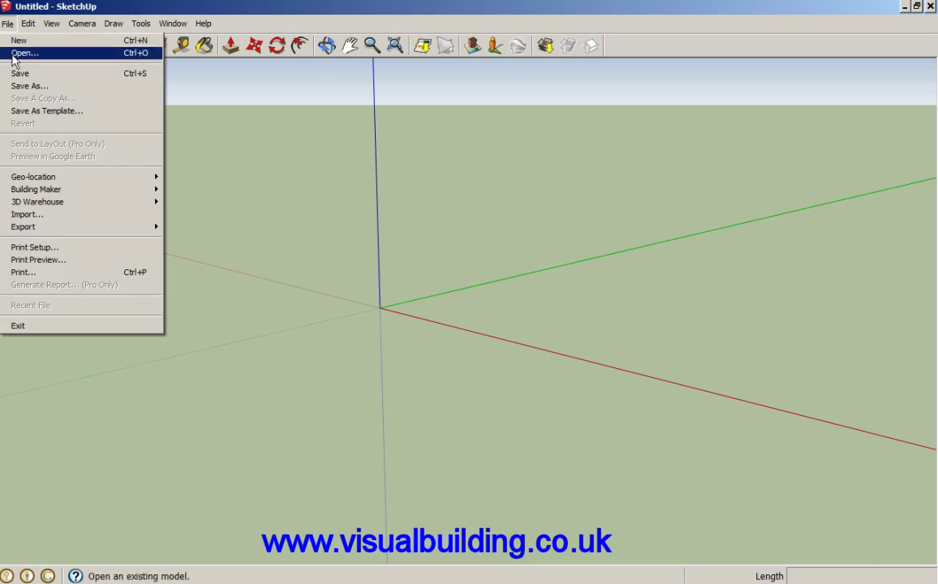
pyautogui.click(40, 215)
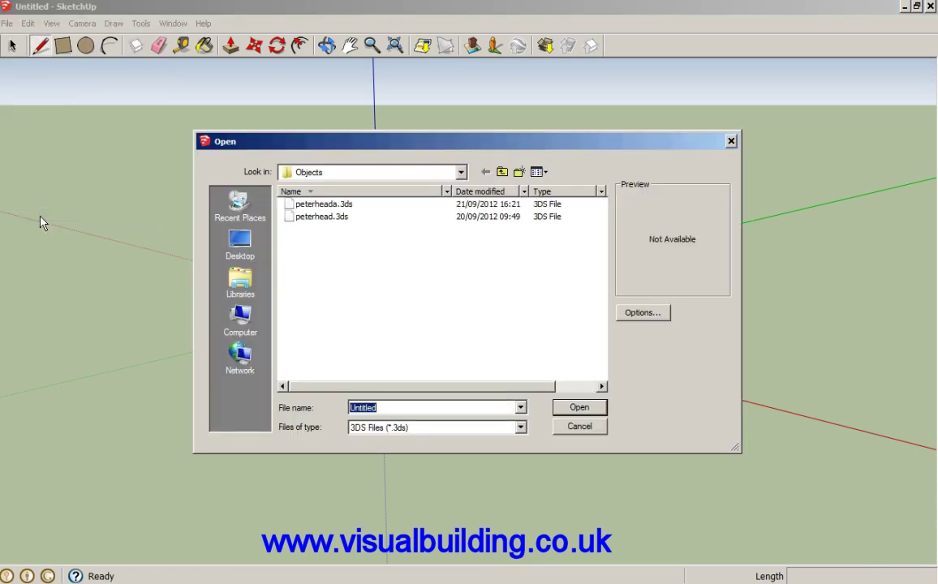
pyautogui.click(325, 218)
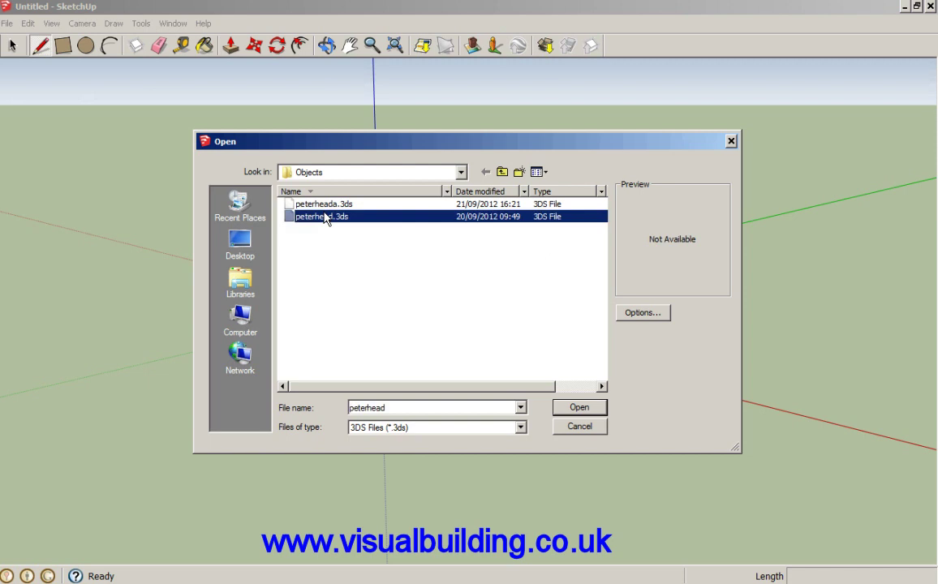
pyautogui.click(576, 409)
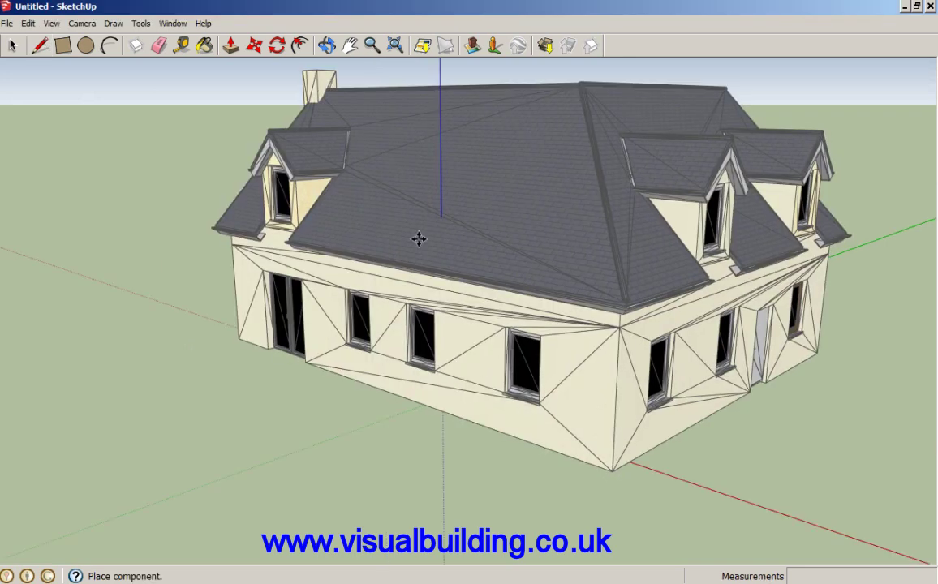
# - Place the imported house component in the scene near the origin
pyautogui.scroll(8, 449, 271)
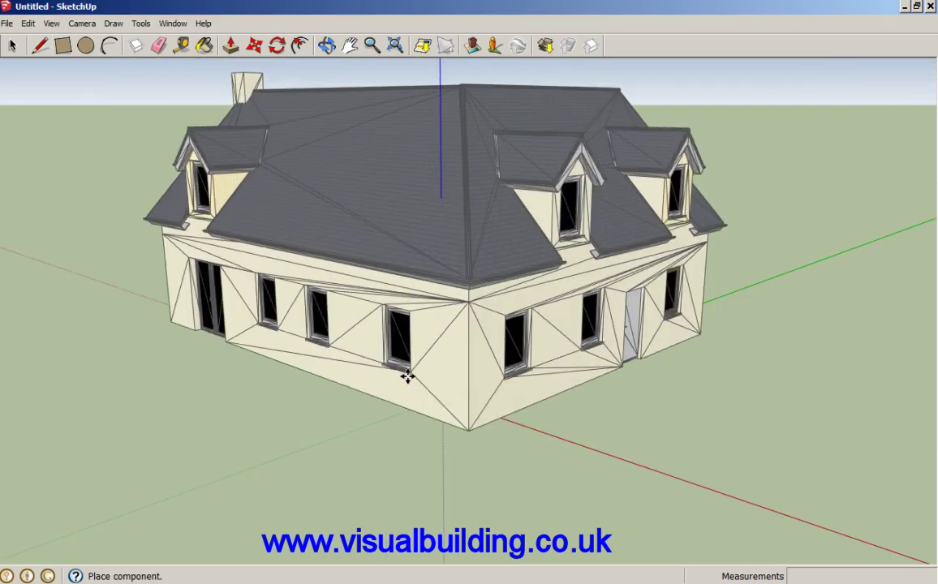
pyautogui.scroll(-3, 413, 400)
pyautogui.scroll(1, 397, 382)
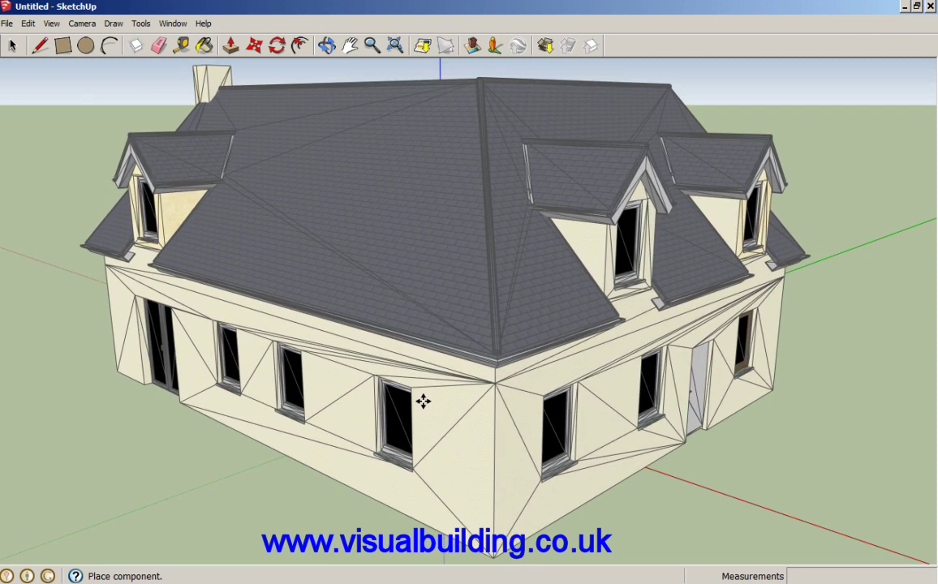
pyautogui.click(430, 361)
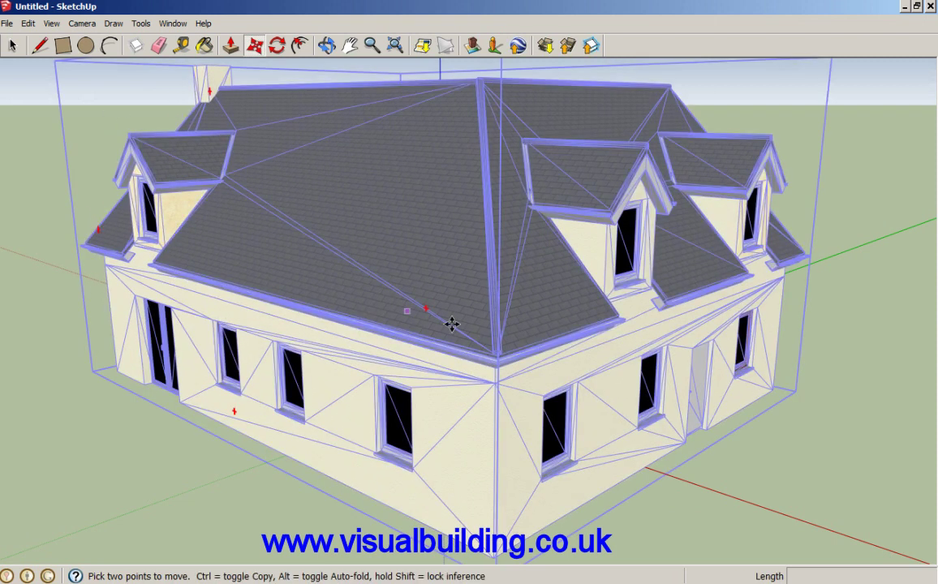
# - Turn off edge display under View > Edge Style to hide the triangle lines
pyautogui.click(52, 24)
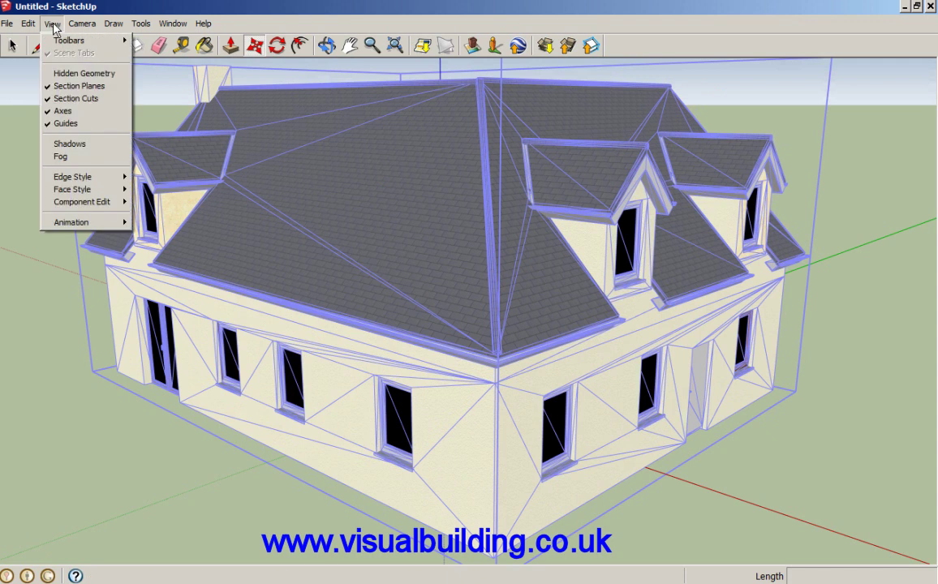
pyautogui.moveTo(107, 176)
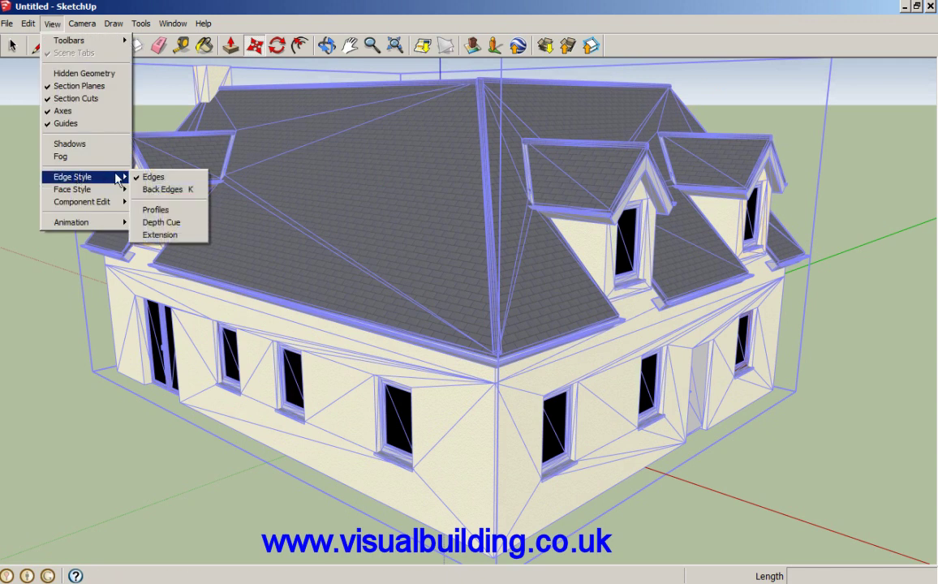
pyautogui.click(150, 180)
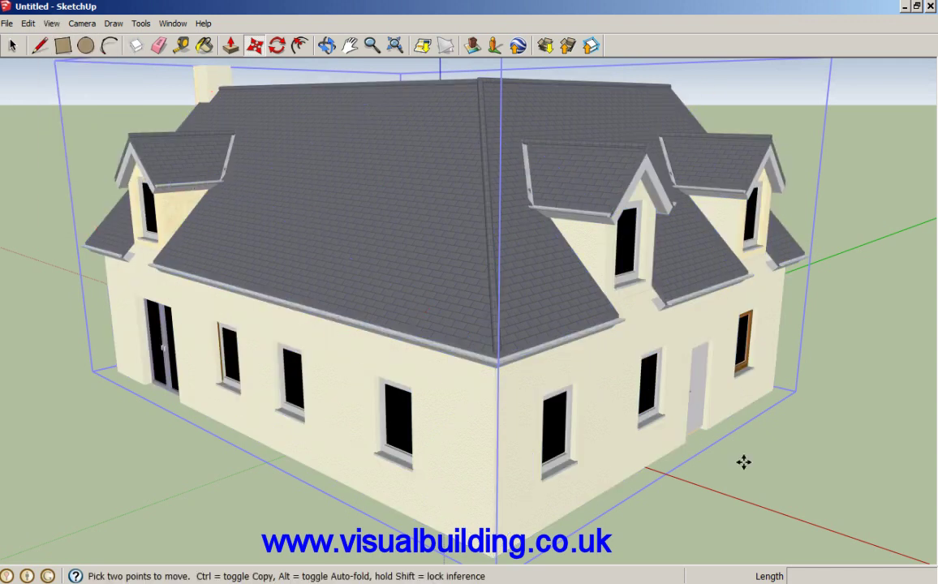
pyautogui.scroll(-5, 746, 457)
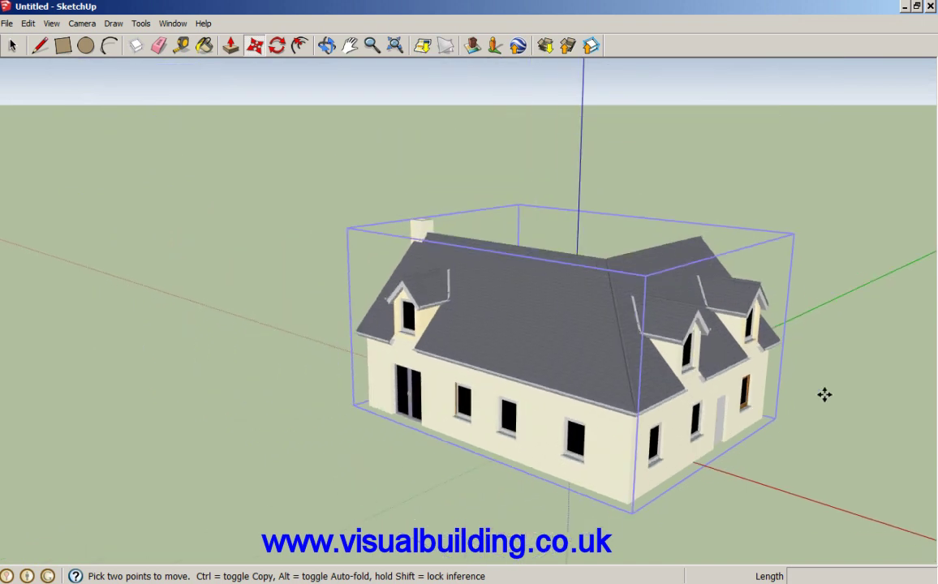
pyautogui.scroll(1, 857, 357)
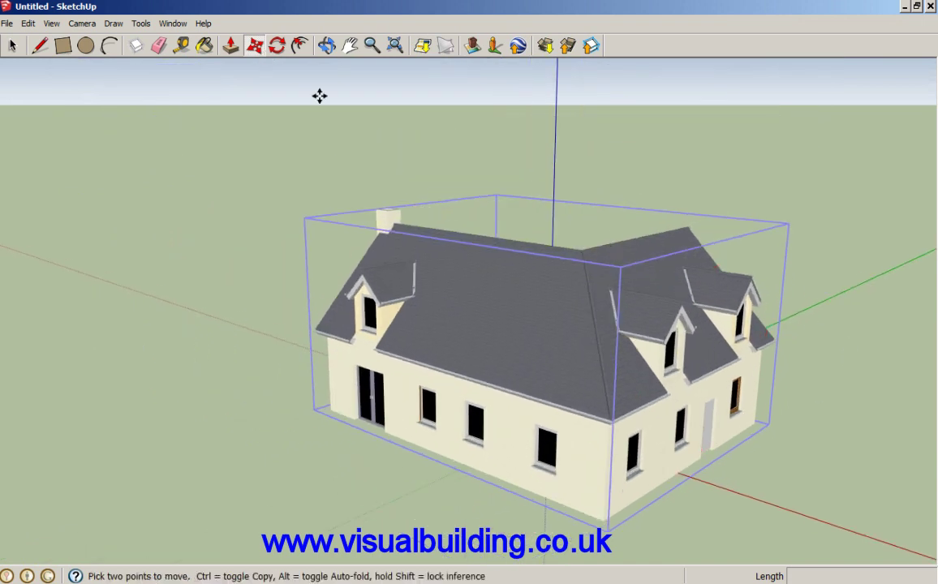
pyautogui.scroll(-3, 242, 155)
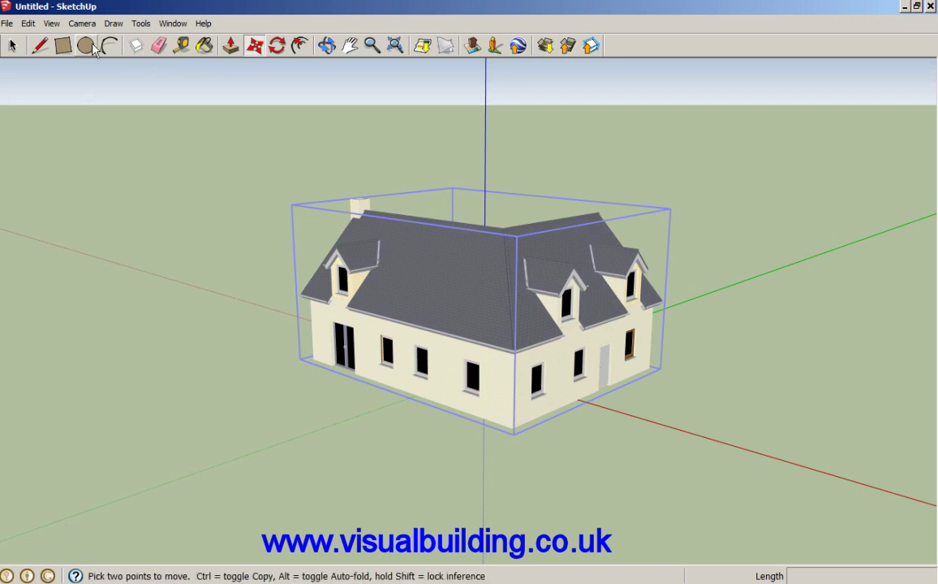
# - In Add Location, search the site's postcode and pan the satellite map to frame the field
pyautogui.click(7, 23)
pyautogui.moveTo(55, 178)
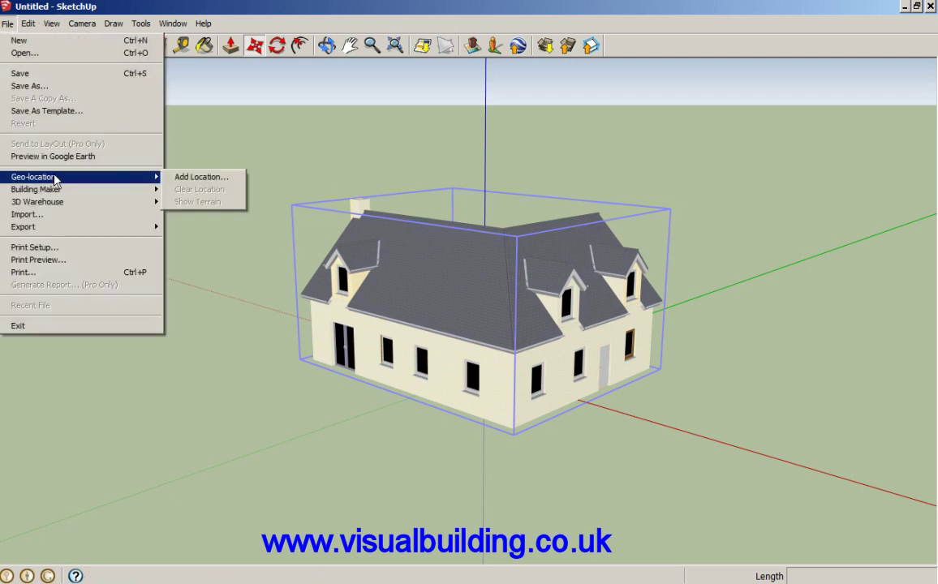
pyautogui.click(198, 178)
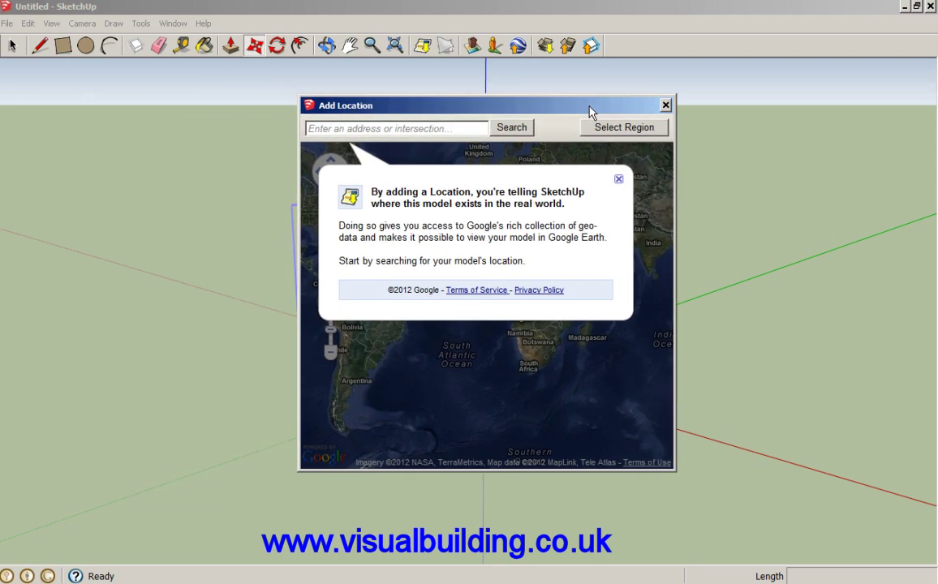
pyautogui.click(382, 132)
pyautogui.write('GU10 5HJ')
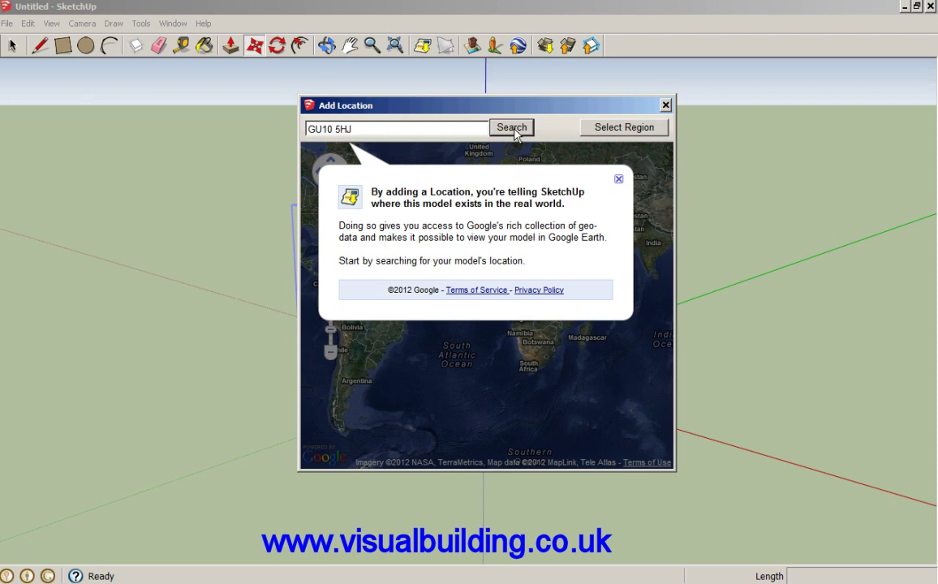
pyautogui.click(512, 128)
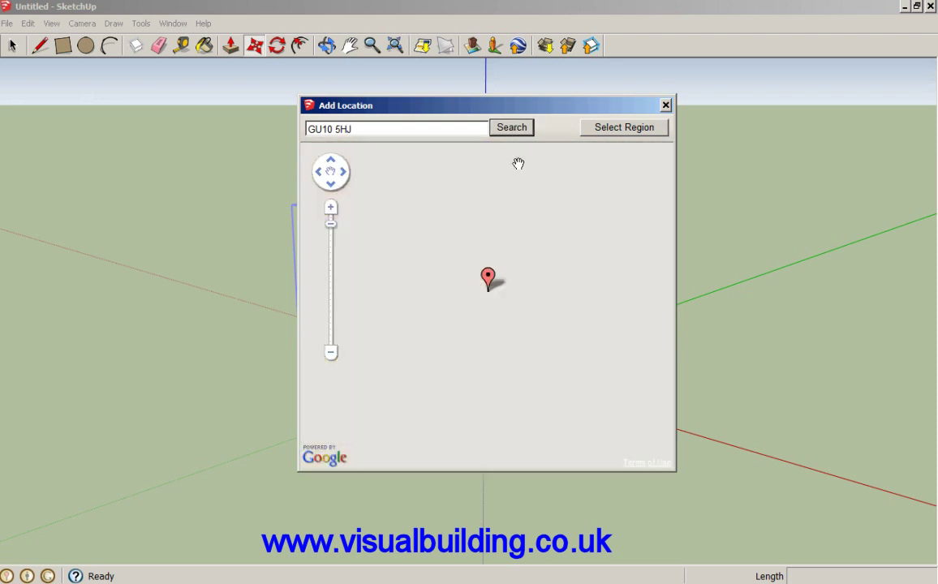
pyautogui.moveTo(585, 240); pyautogui.dragTo(460, 321)
pyautogui.moveTo(568, 264); pyautogui.dragTo(530, 314)
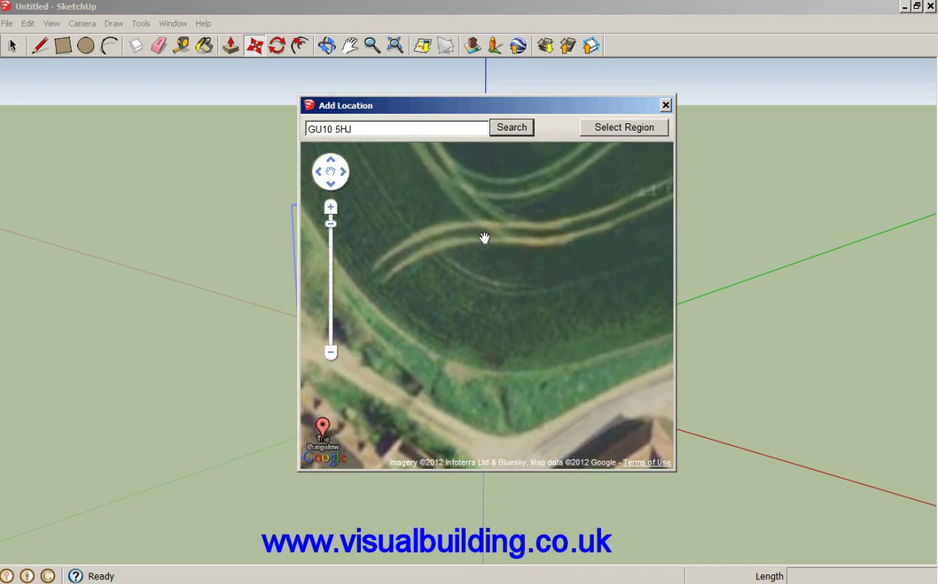
# - Select a trimmed square region around the field and grab its satellite imagery
pyautogui.click(624, 128)
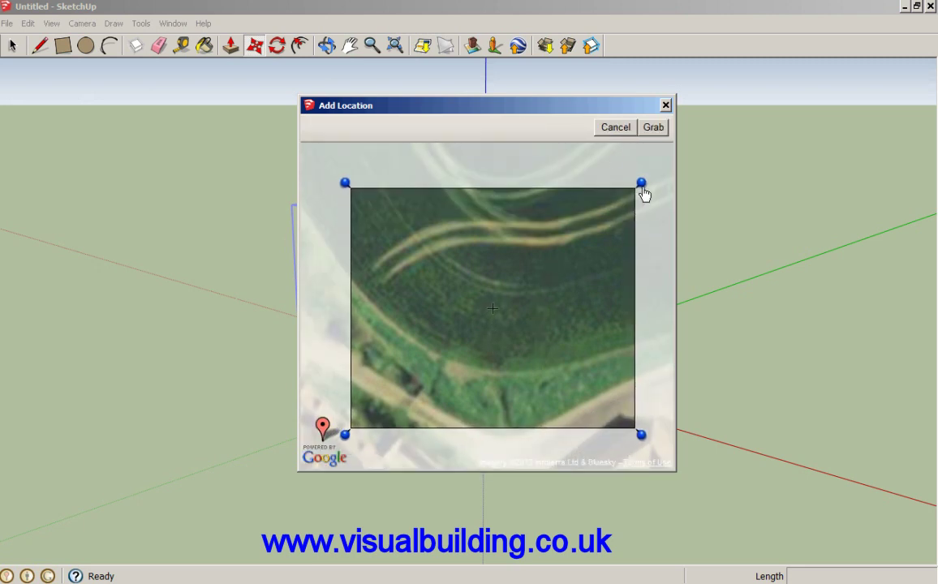
pyautogui.moveTo(640, 184); pyautogui.dragTo(619, 214)
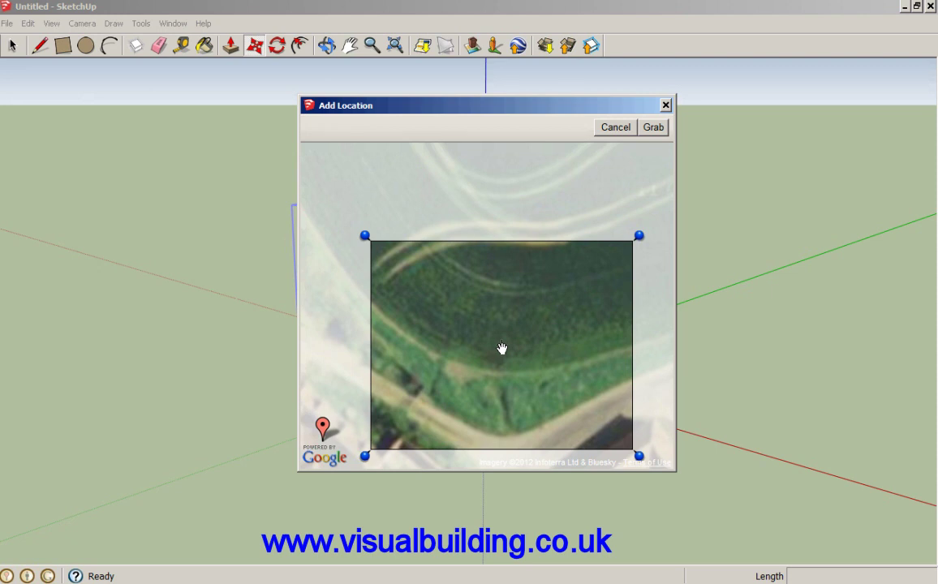
pyautogui.click(655, 128)
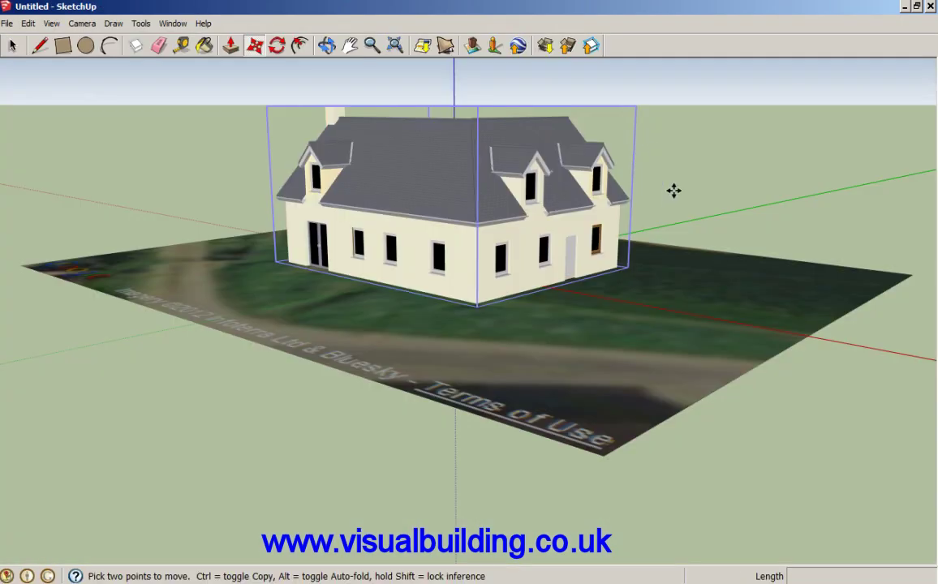
# - Move the house along the blue axis so it sits on the satellite ground image
pyautogui.click(674, 190)
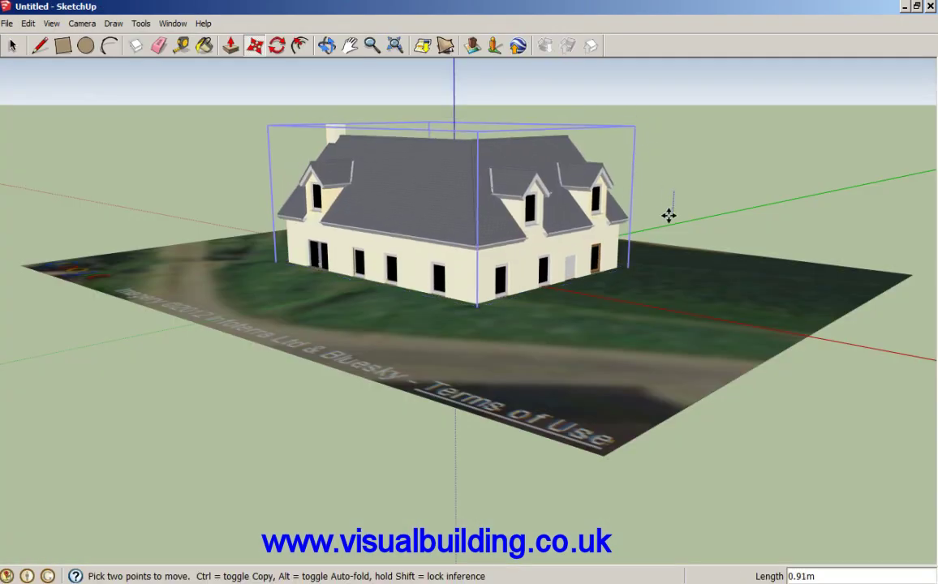
pyautogui.click(672, 207)
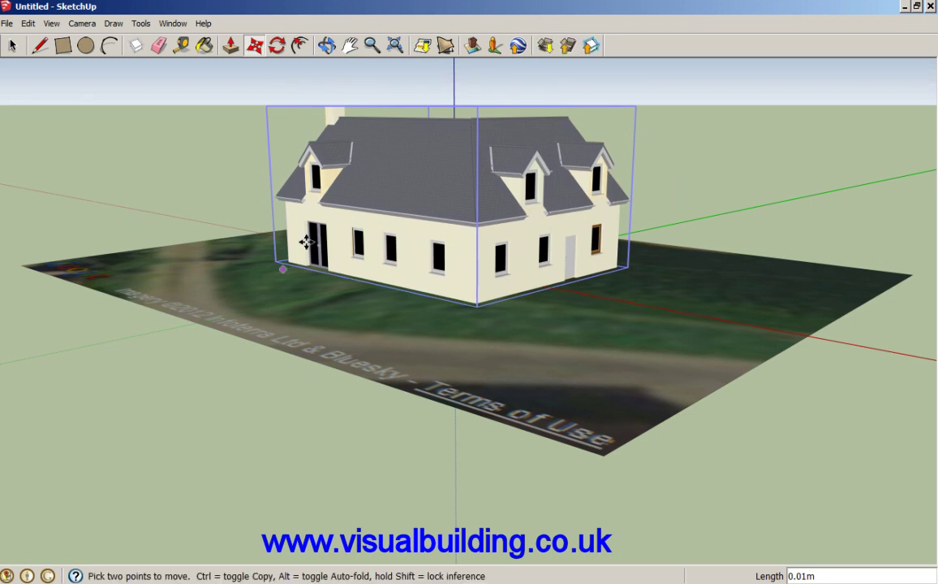
pyautogui.click(327, 46)
pyautogui.moveTo(541, 254); pyautogui.dragTo(473, 446)
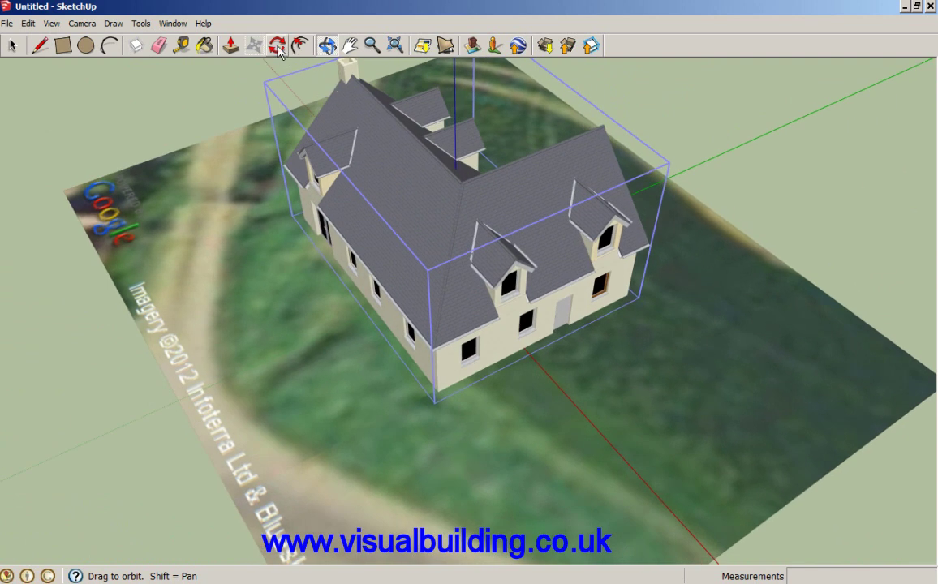
# - Rotate the house about its base and reposition it over the field
pyautogui.click(278, 47)
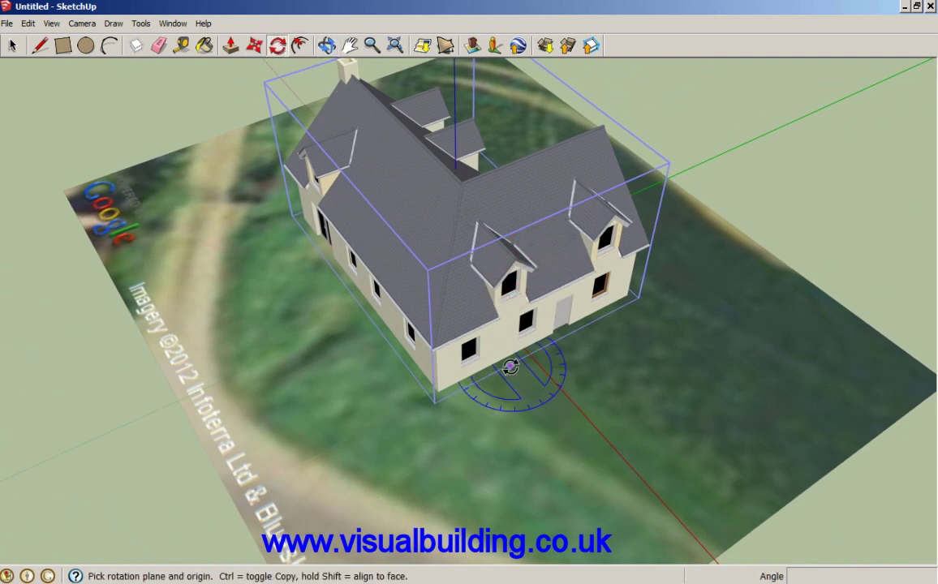
pyautogui.click(510, 367)
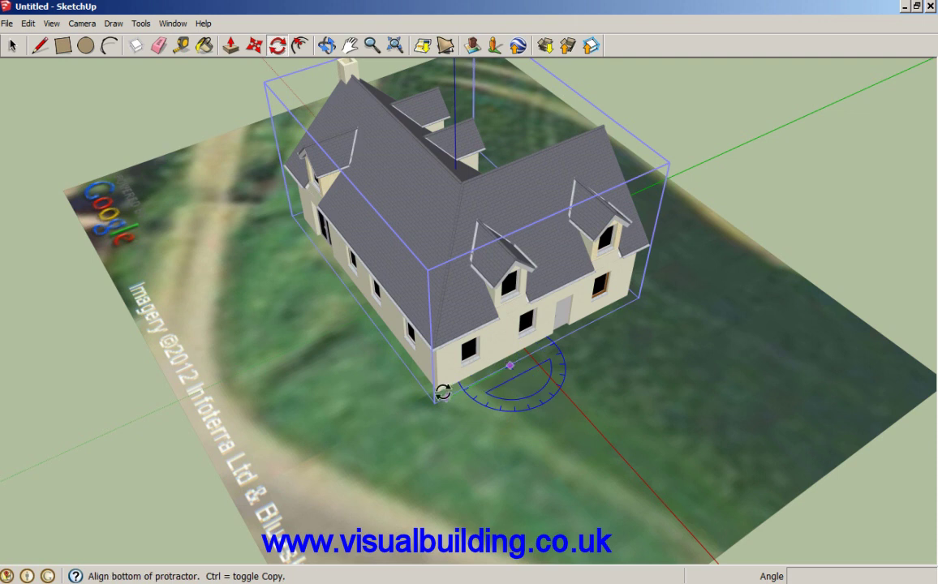
pyautogui.click(445, 399)
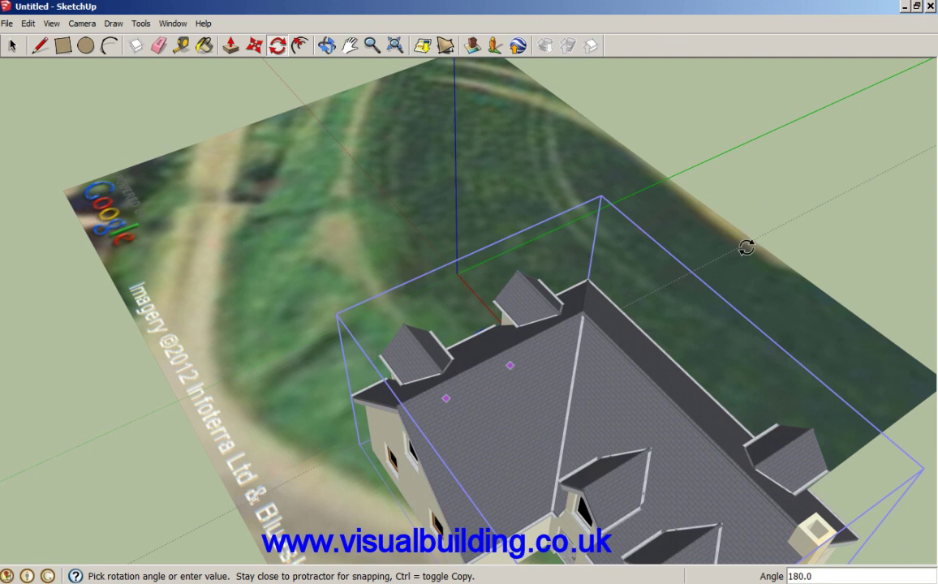
pyautogui.click(698, 328)
pyautogui.click(253, 47)
pyautogui.click(509, 408)
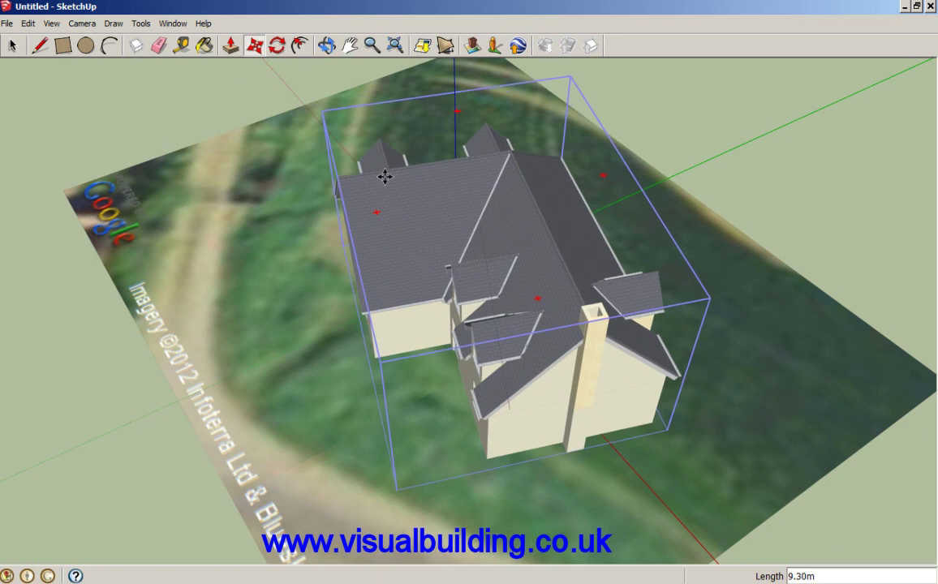
# - Rotate the house a further 15 degrees to match the field edge, then clear the selection
pyautogui.click(276, 47)
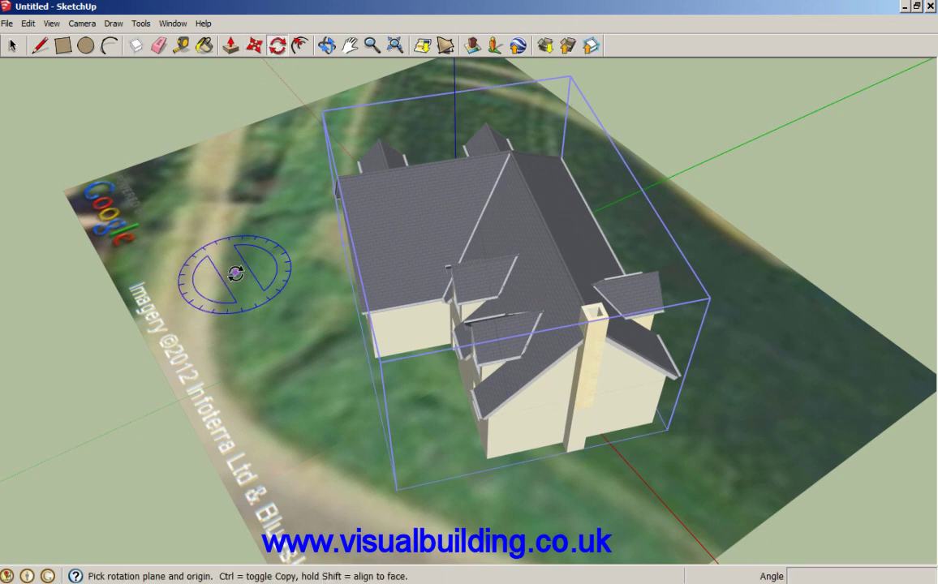
pyautogui.click(235, 274)
pyautogui.click(244, 286)
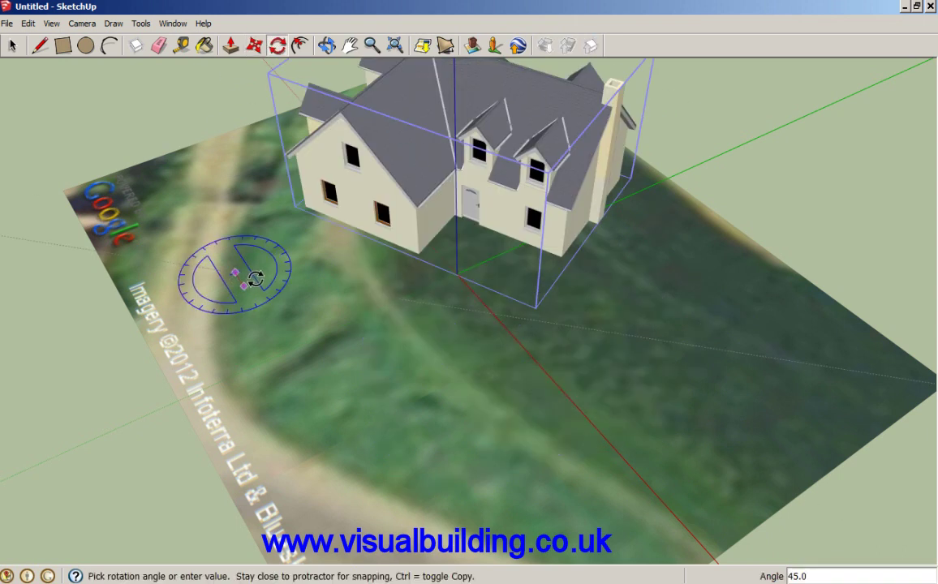
pyautogui.click(245, 282)
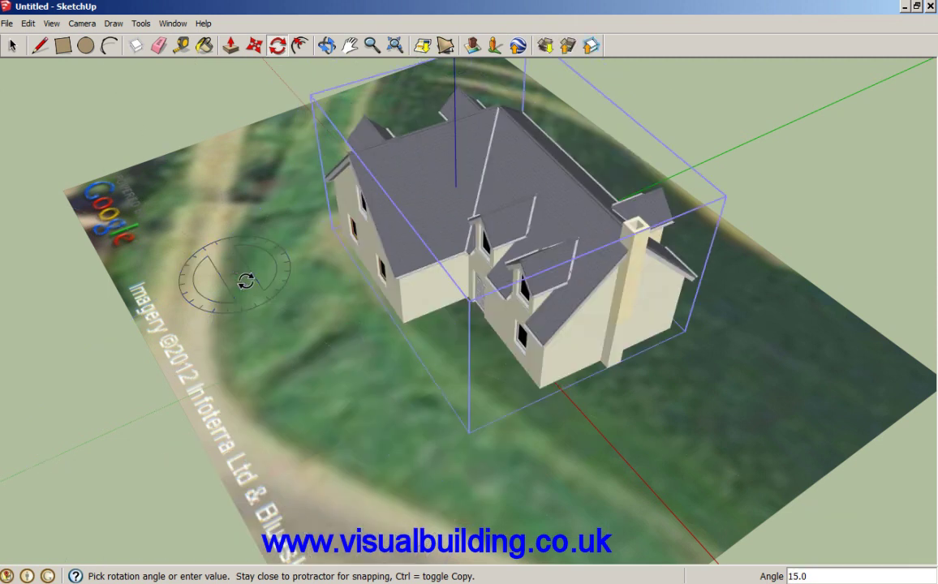
pyautogui.click(19, 45)
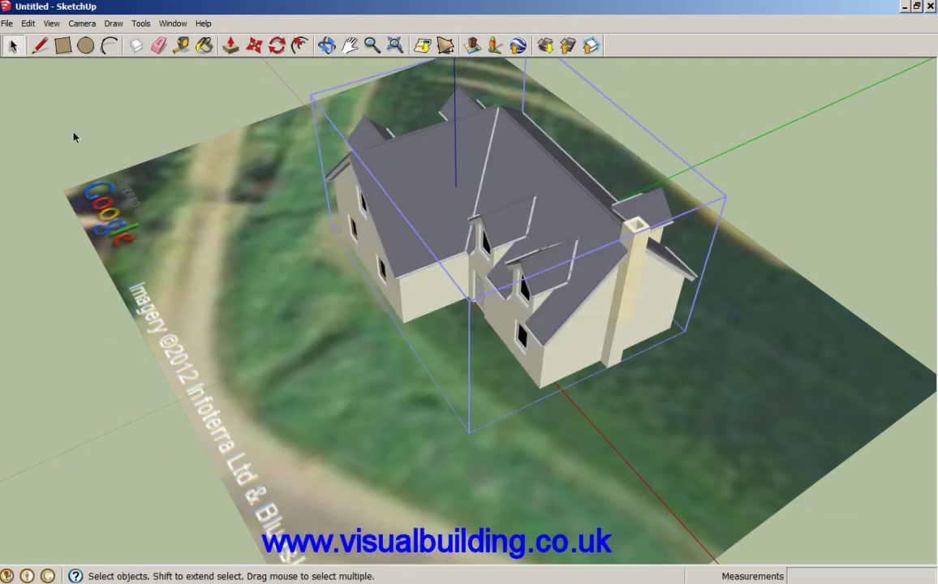
pyautogui.moveTo(109, 157); pyautogui.dragTo(787, 250)
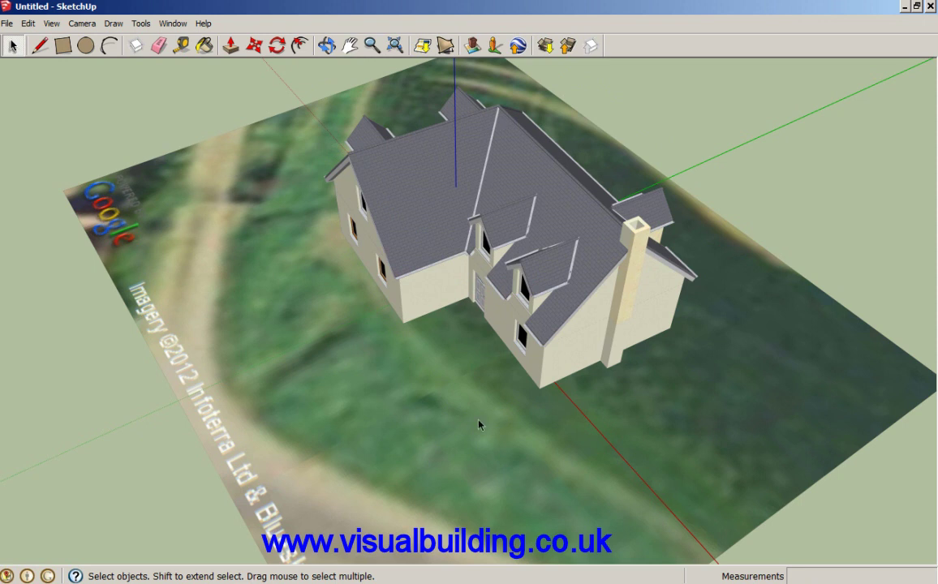
pyautogui.scroll(-3, 679, 279)
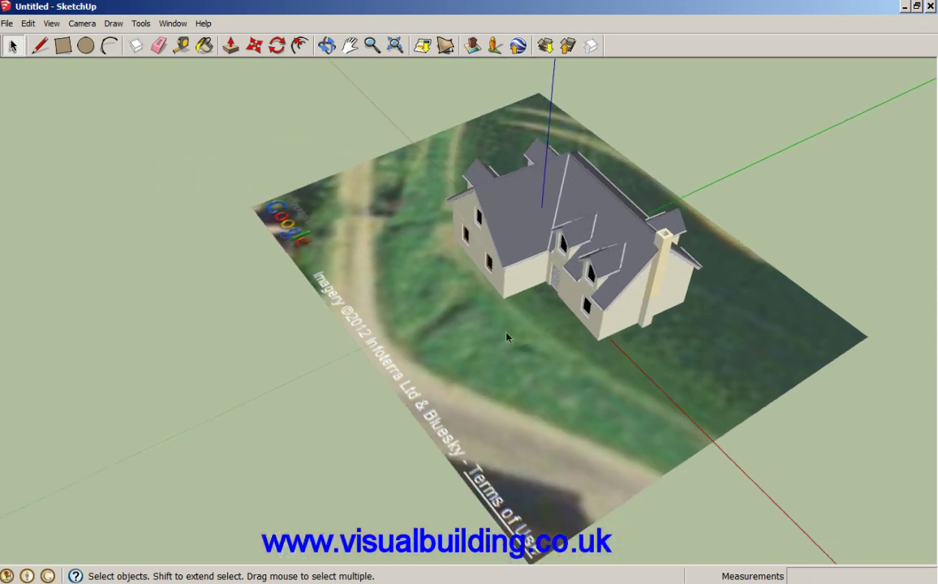
# - Preview the model in Google Earth, zoom to the house by the farm, and maximise the window
pyautogui.click(4, 26)
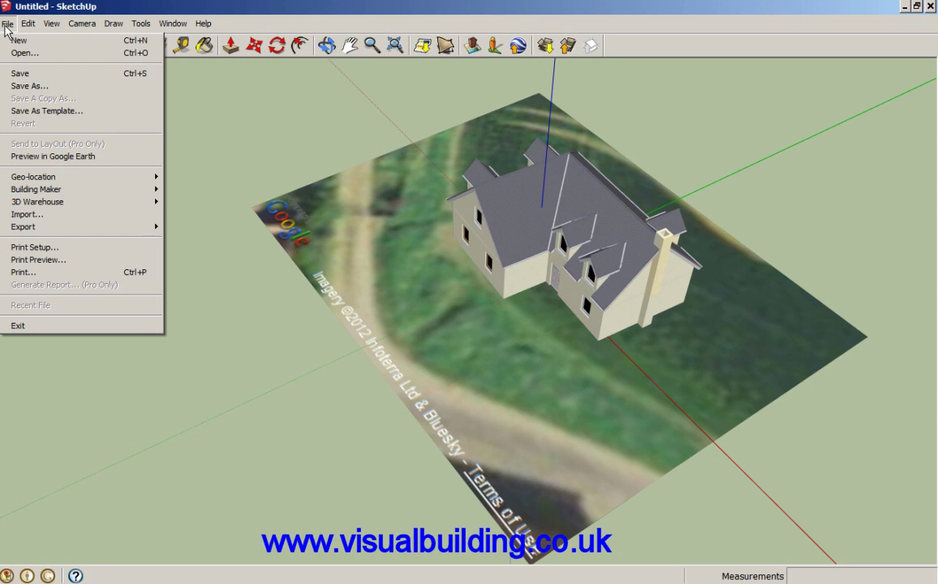
pyautogui.click(45, 159)
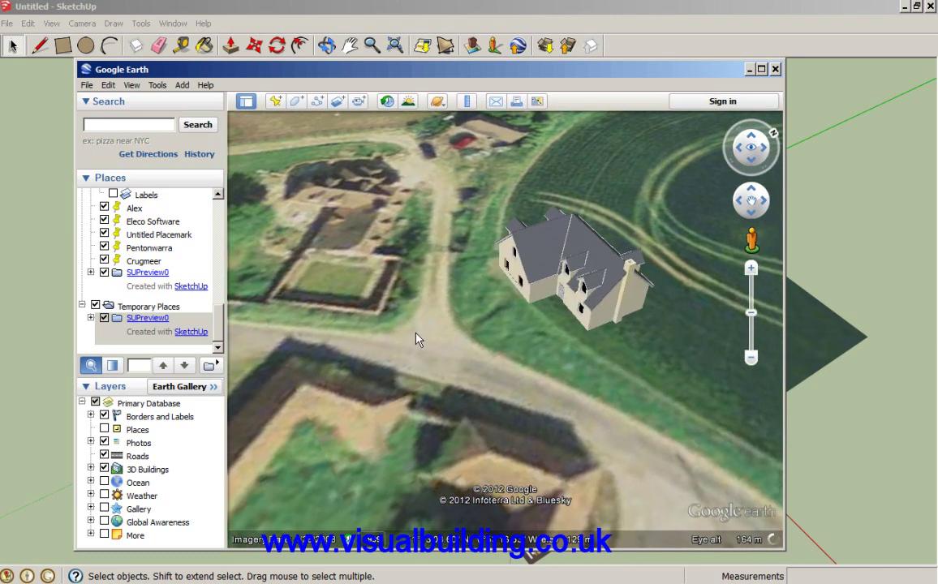
pyautogui.scroll(-3, 404, 257)
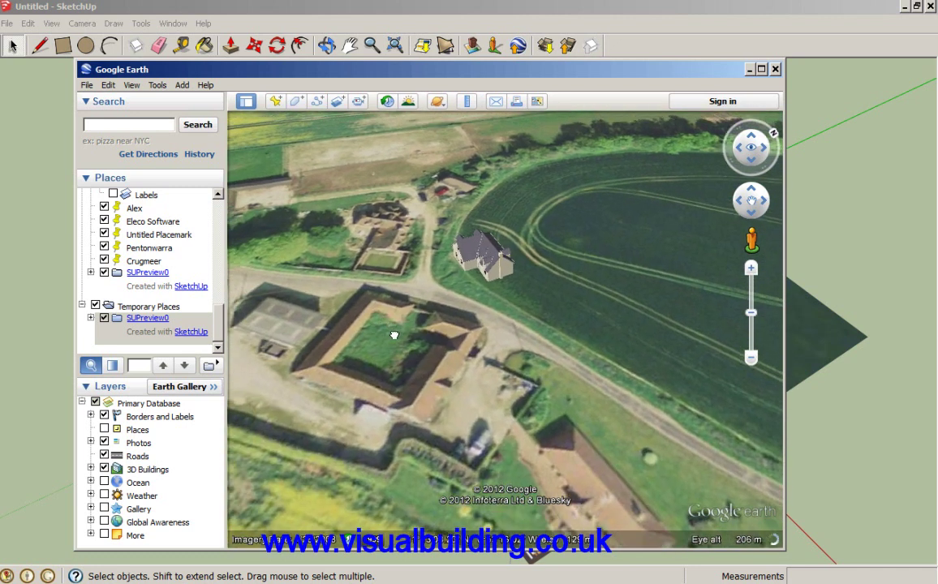
pyautogui.scroll(-3, 337, 212)
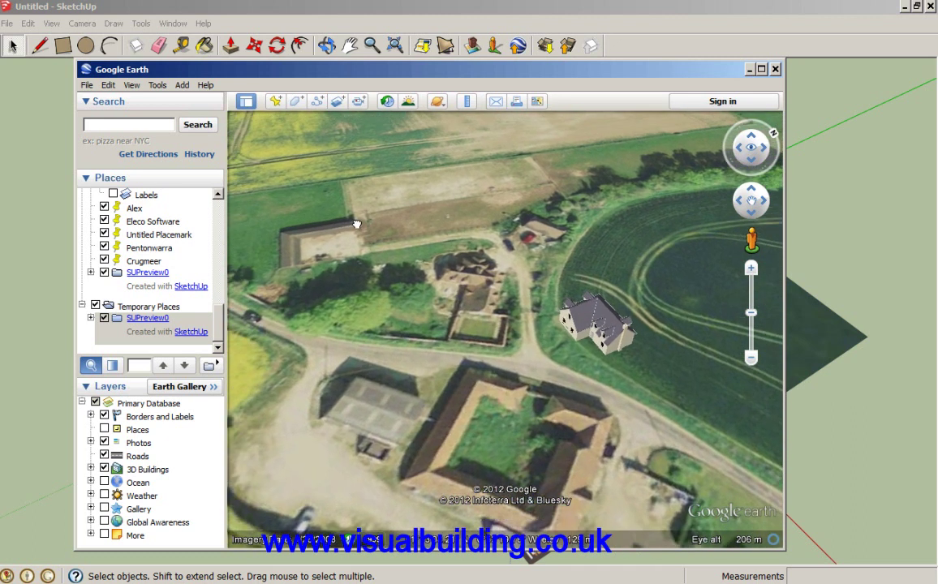
pyautogui.scroll(3, 323, 243)
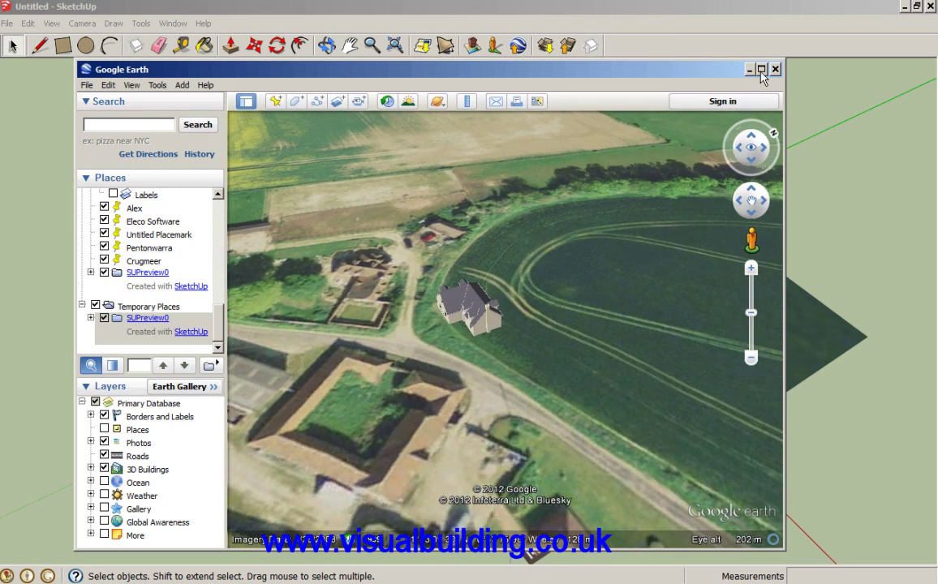
pyautogui.click(761, 70)
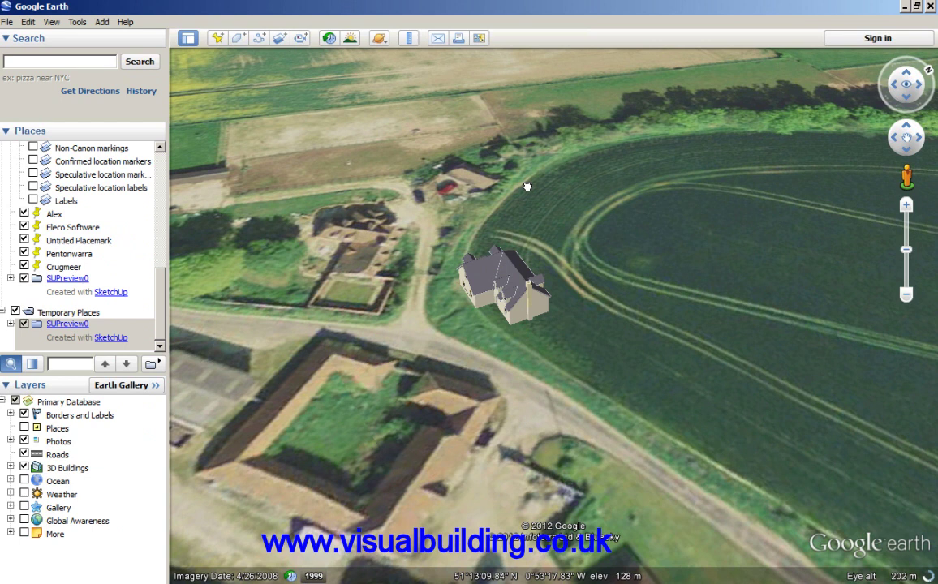
pyautogui.moveTo(528, 187); pyautogui.dragTo(524, 197)
pyautogui.moveTo(526, 191); pyautogui.dragTo(506, 58, button='middle')
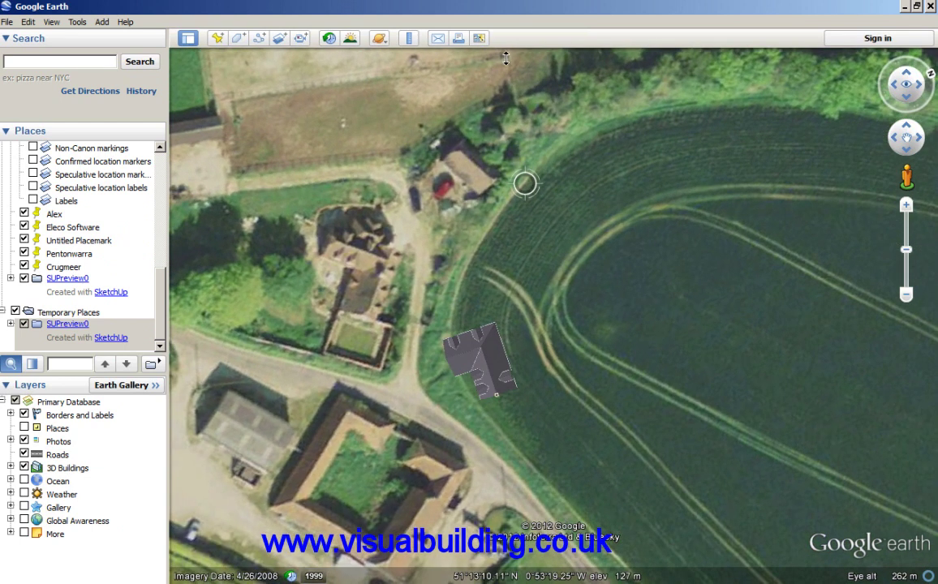
pyautogui.moveTo(665, 412); pyautogui.dragTo(774, 333)
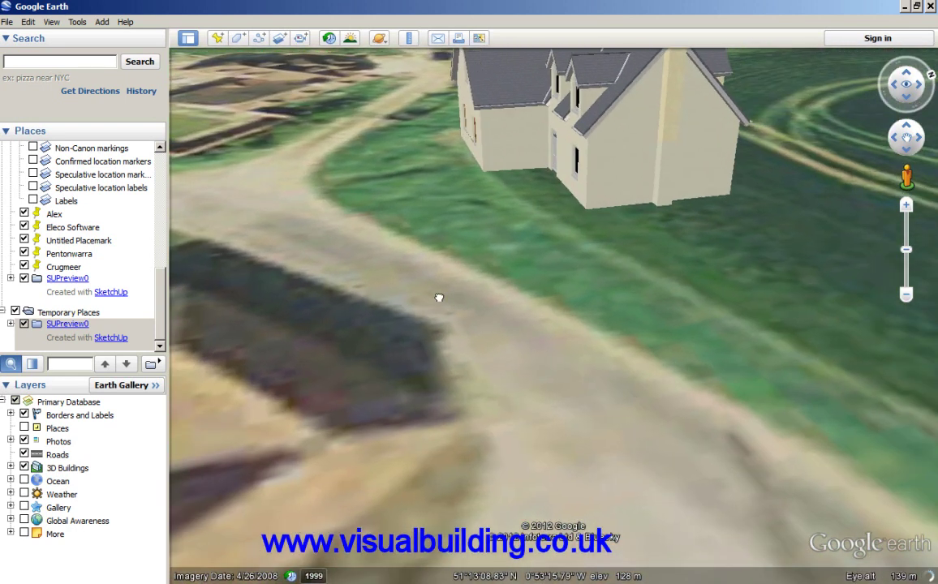
pyautogui.moveTo(439, 298); pyautogui.dragTo(530, 310)
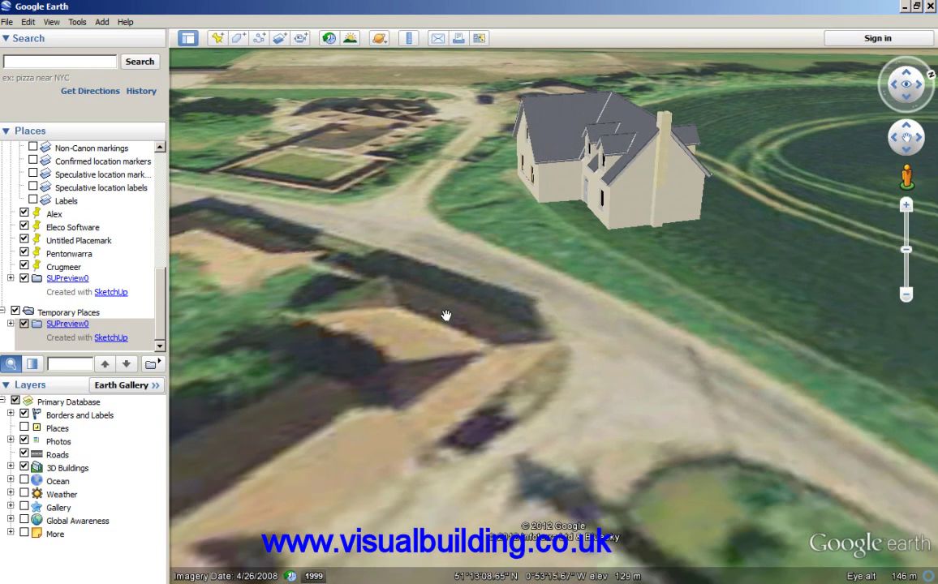
pyautogui.scroll(-3, 446, 302)
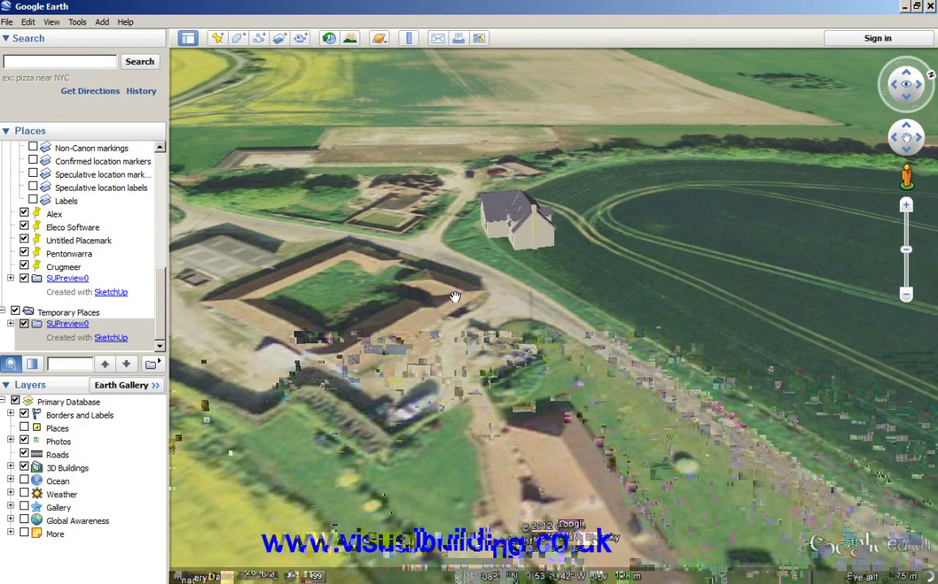